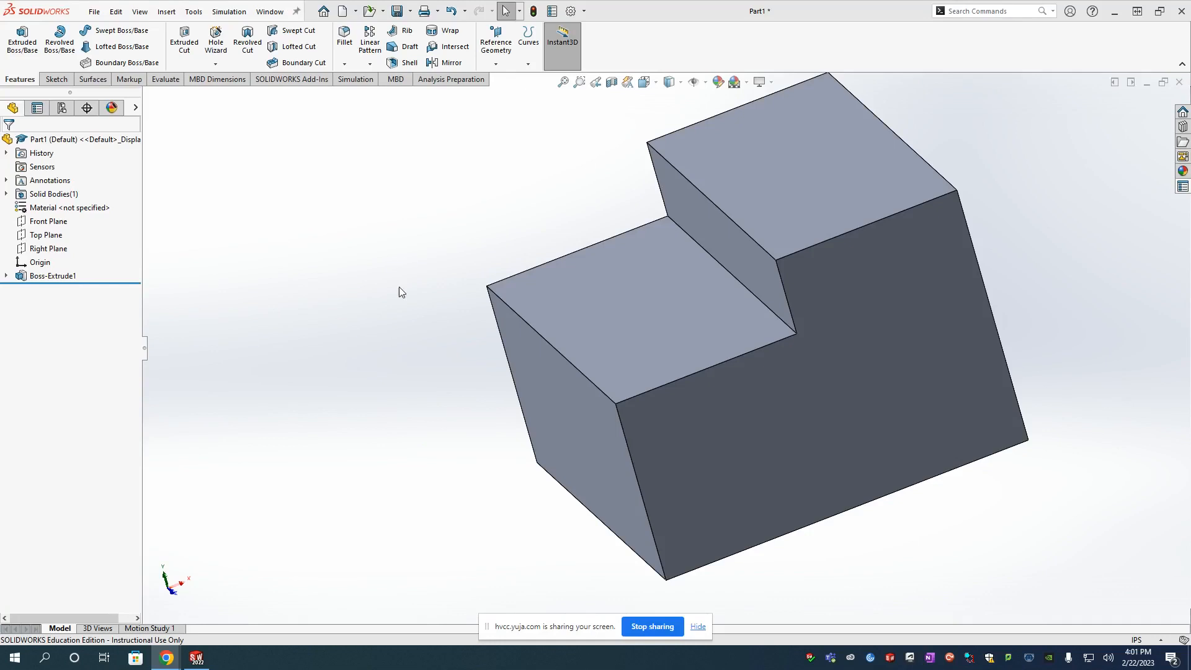
middle_click_drag(399, 298, 373, 300)
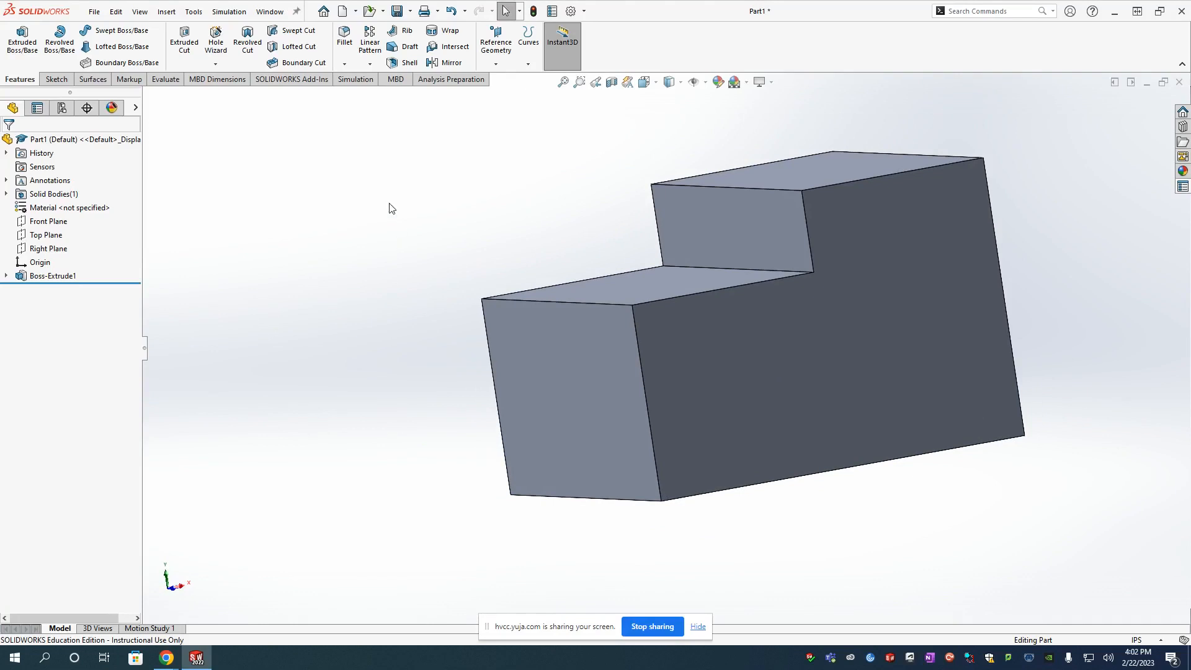
left_click(409, 13)
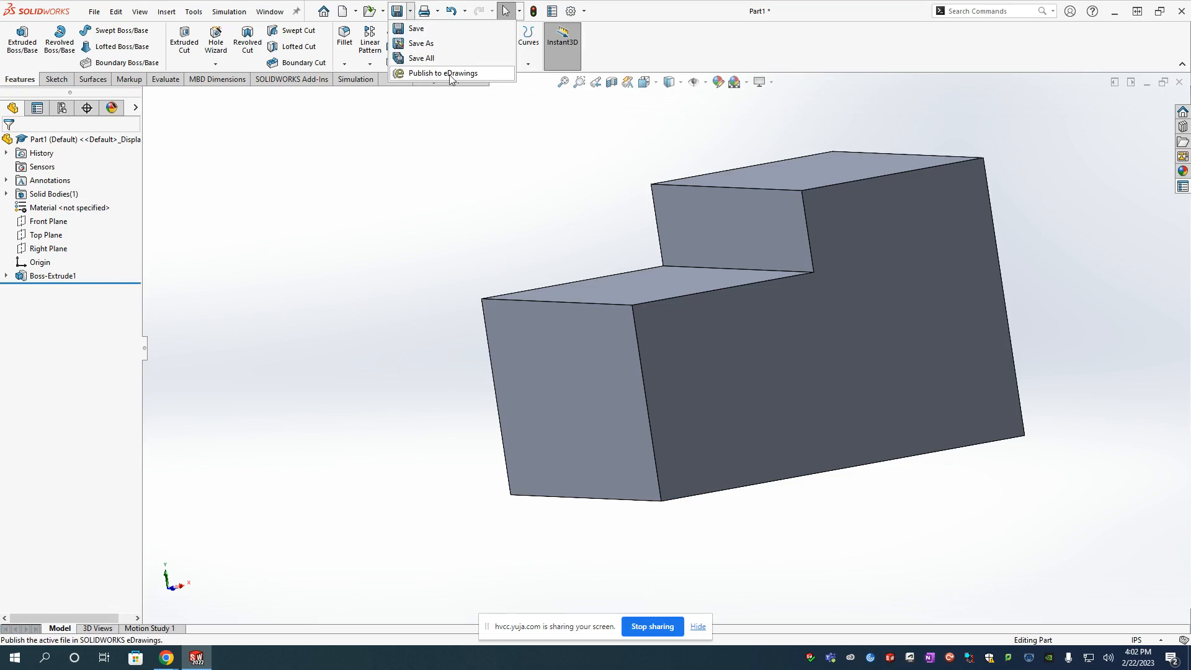
left_click(418, 44)
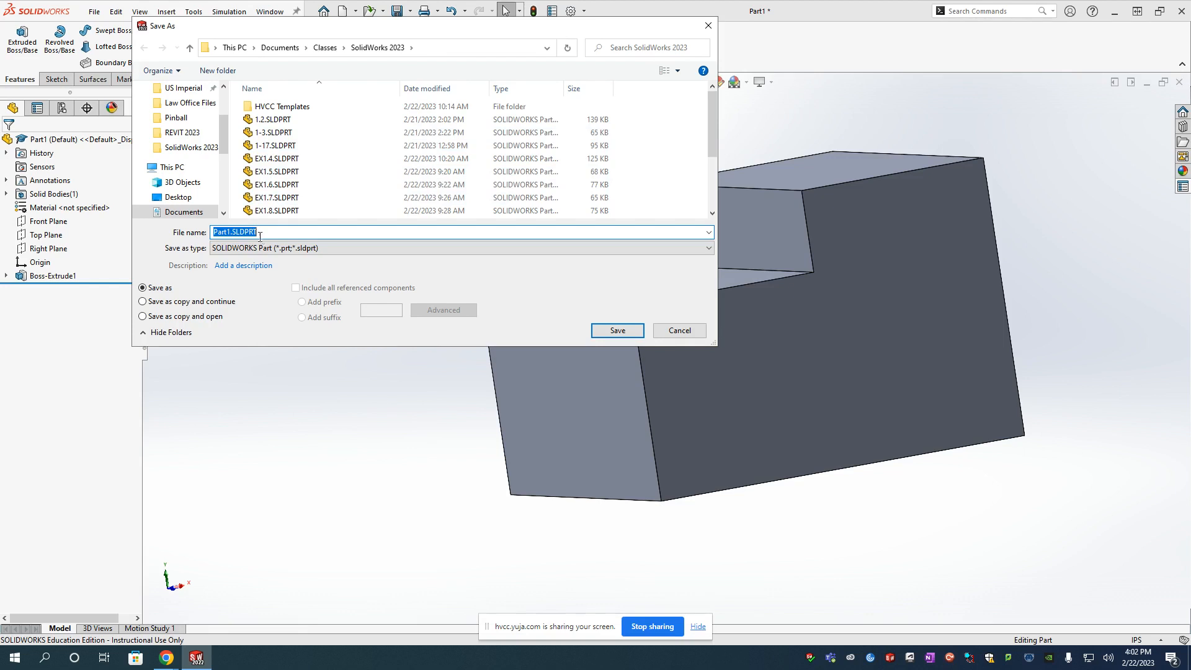
left_click(235, 266)
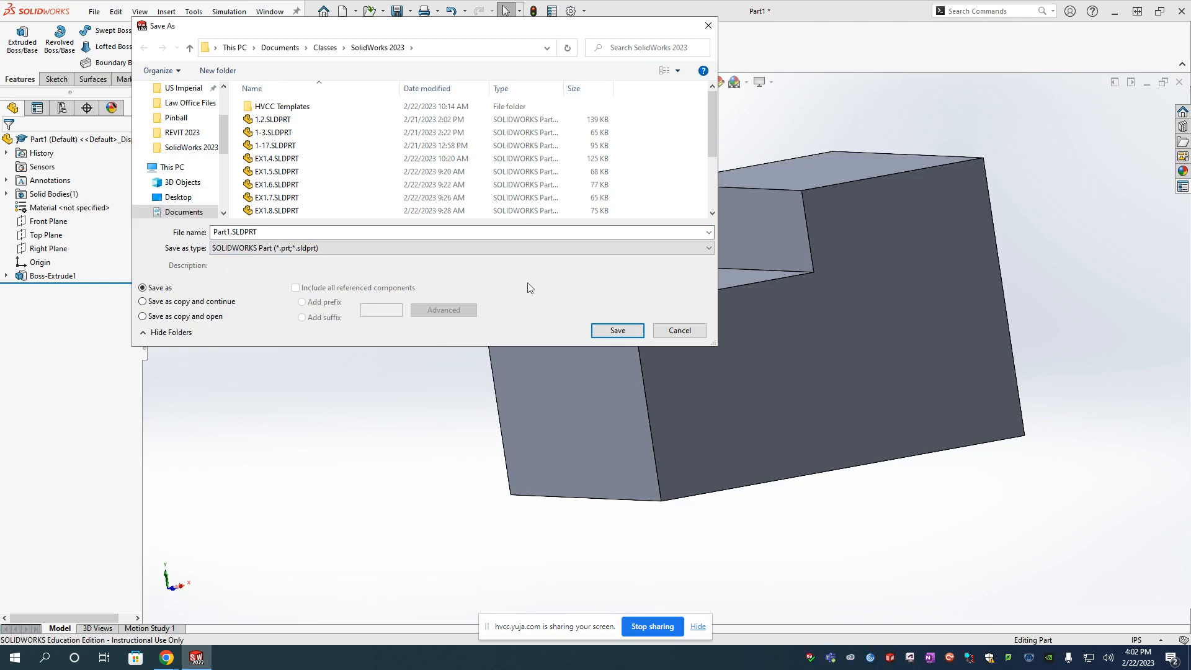
left_click(680, 331)
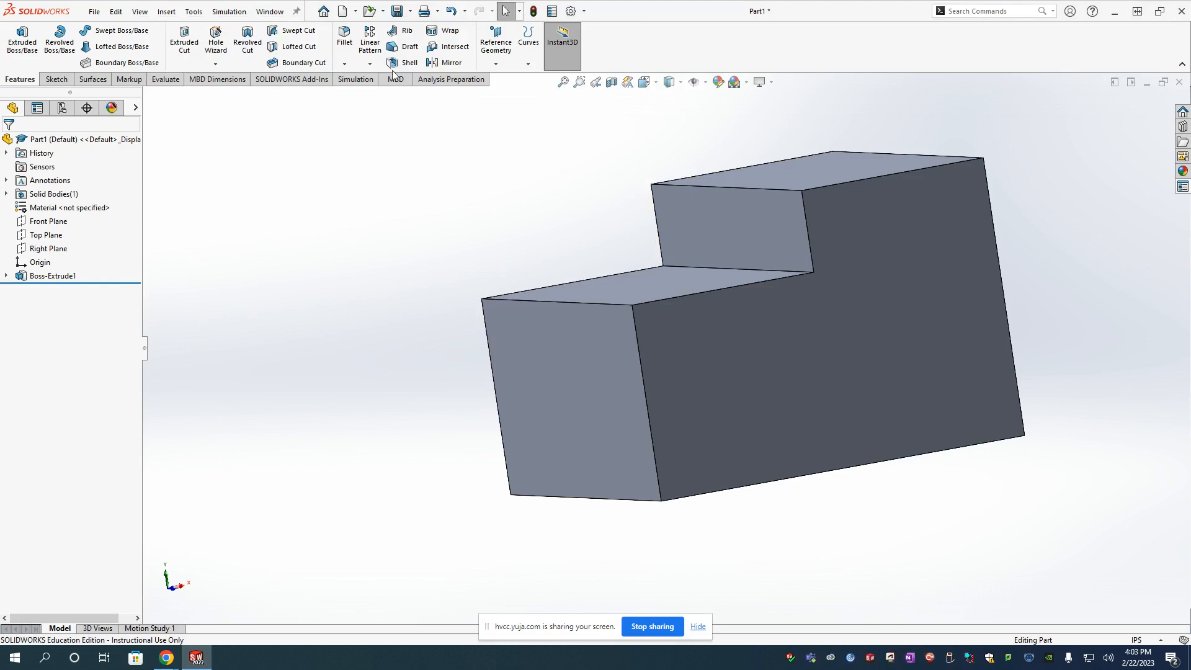
left_click(410, 11)
left_click(414, 44)
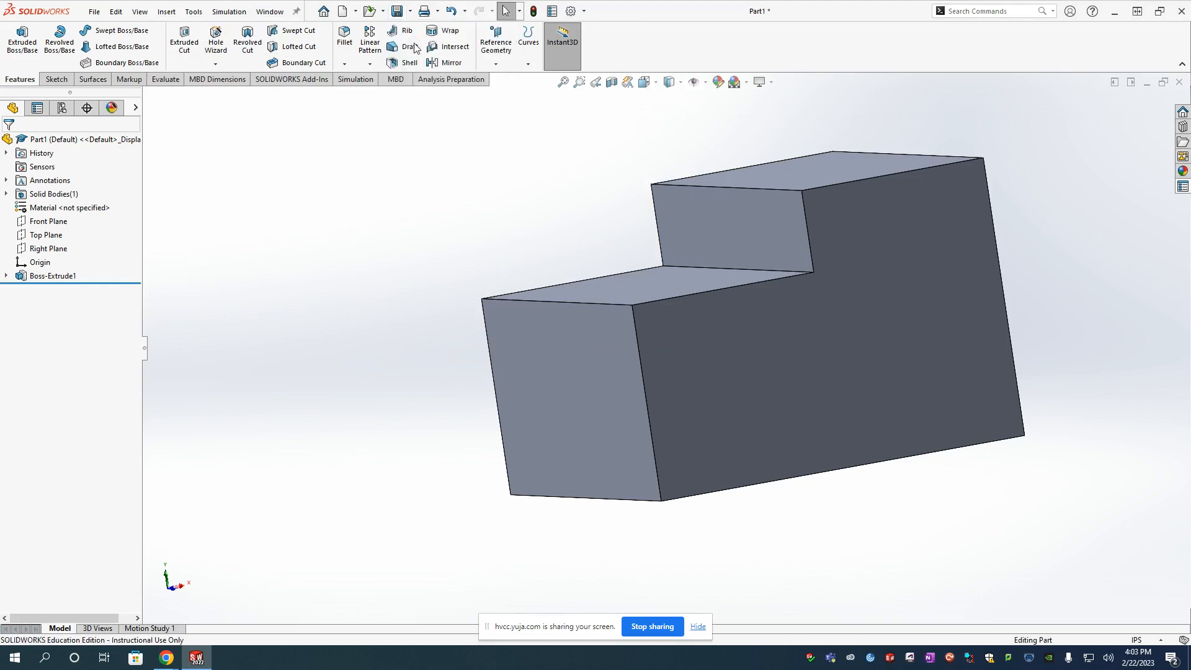
left_click(274, 267)
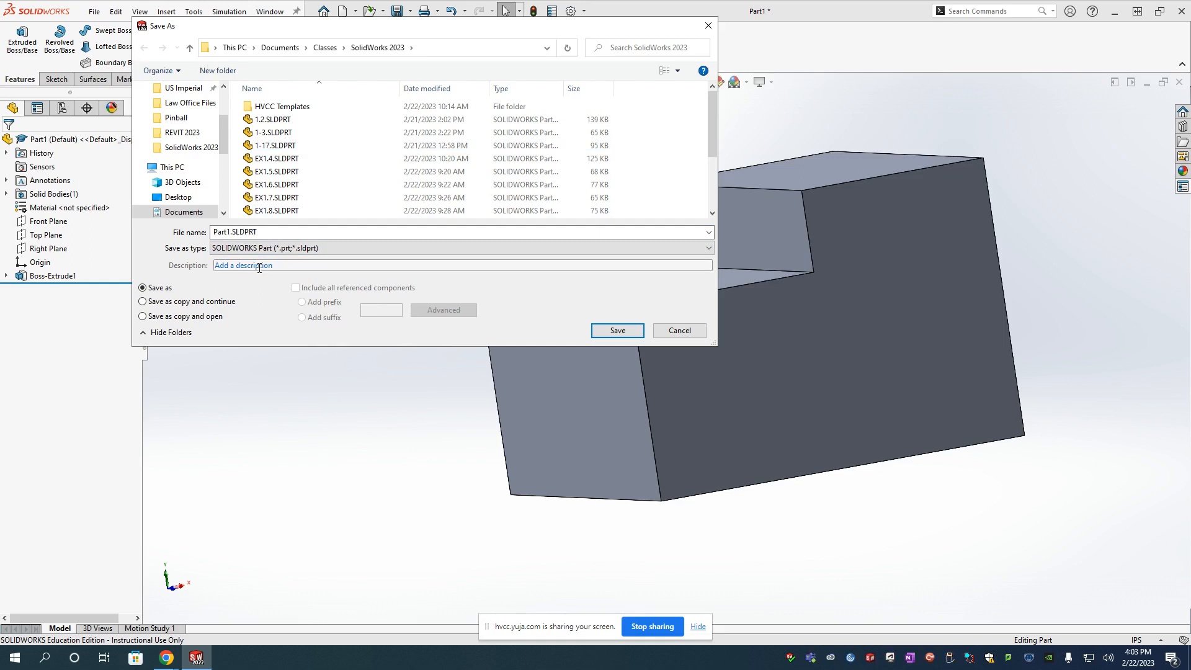
key("shift+e")
key("BackSpace")
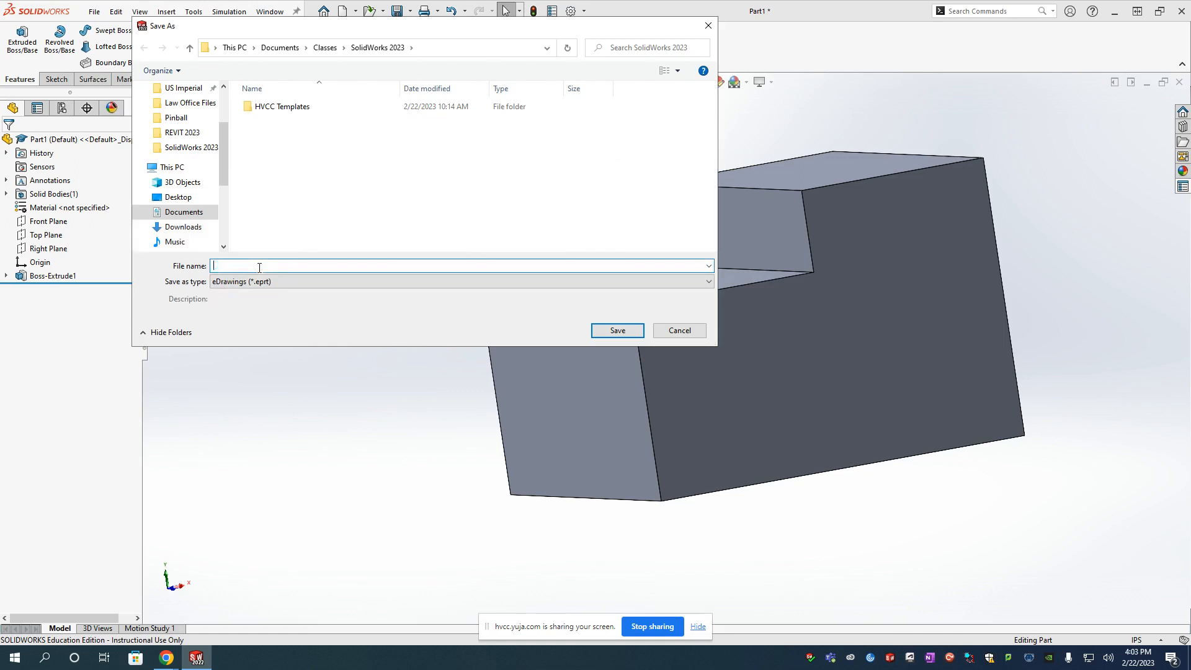
type("Box Step")
left_click(697, 329)
Save the part as 100PF2023 in SOLIDWORKS Part format with the description "Box Step".
left_click(410, 11)
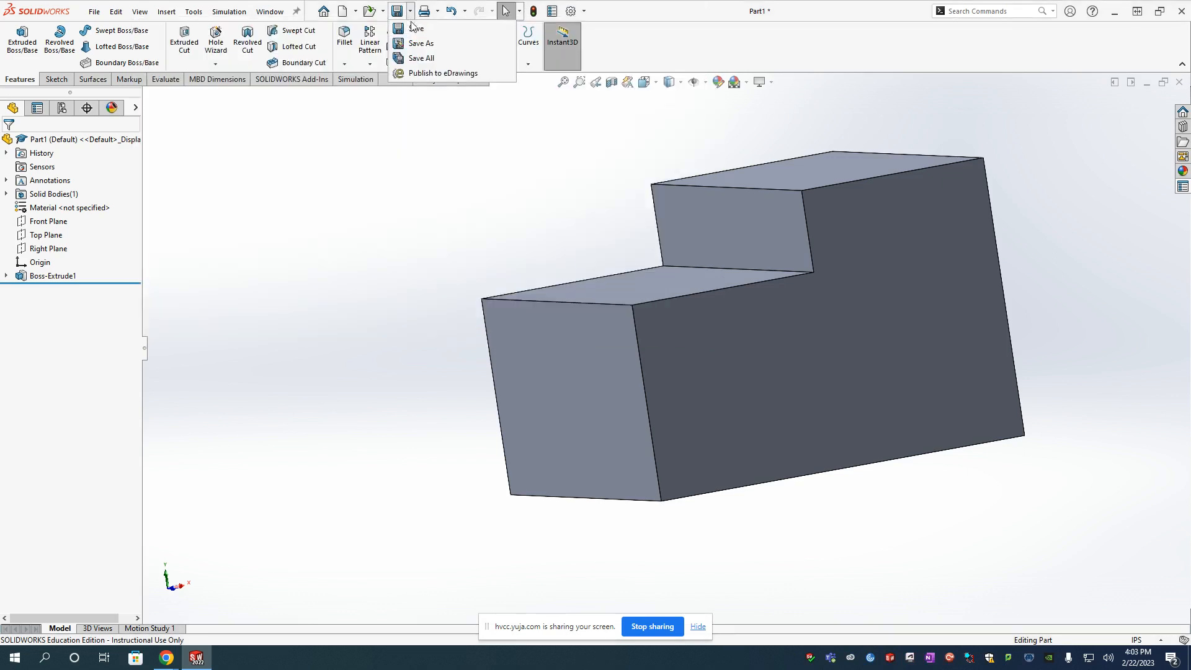
left_click(419, 43)
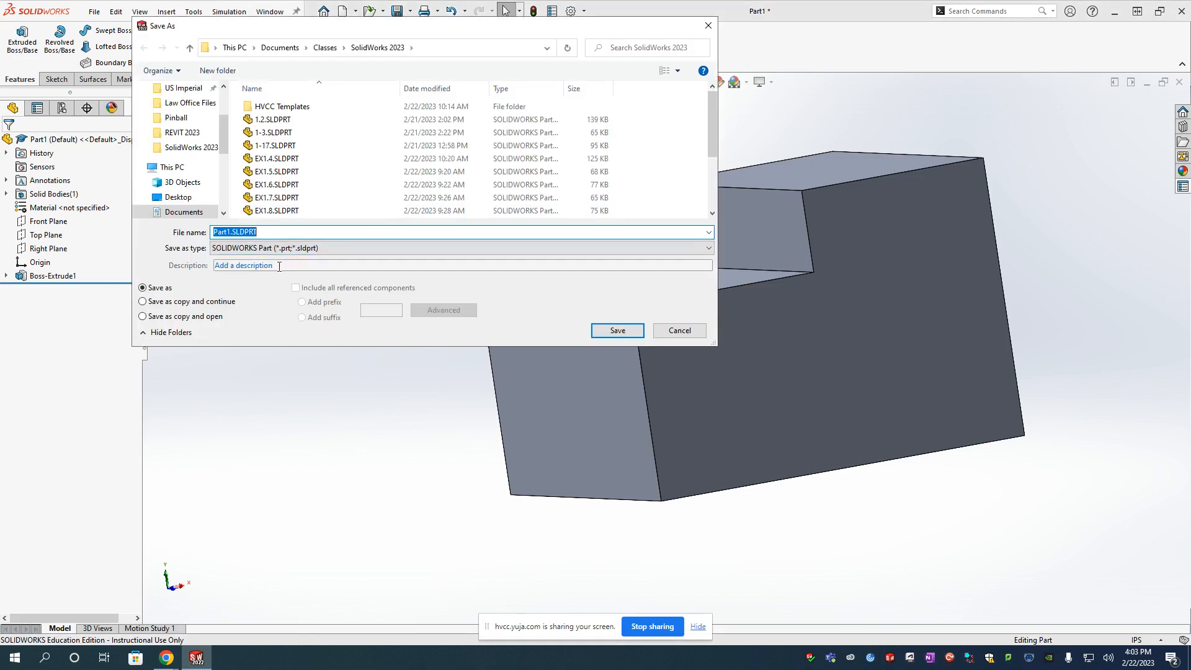
left_click(278, 266)
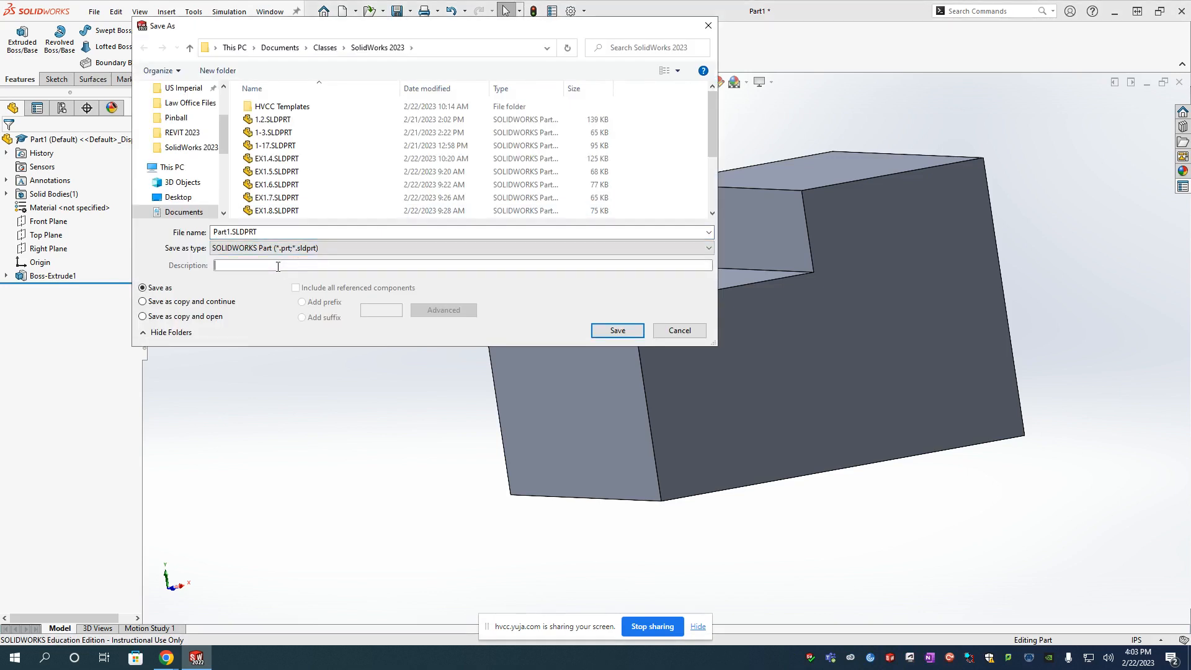
type("Box Step")
left_click(261, 231)
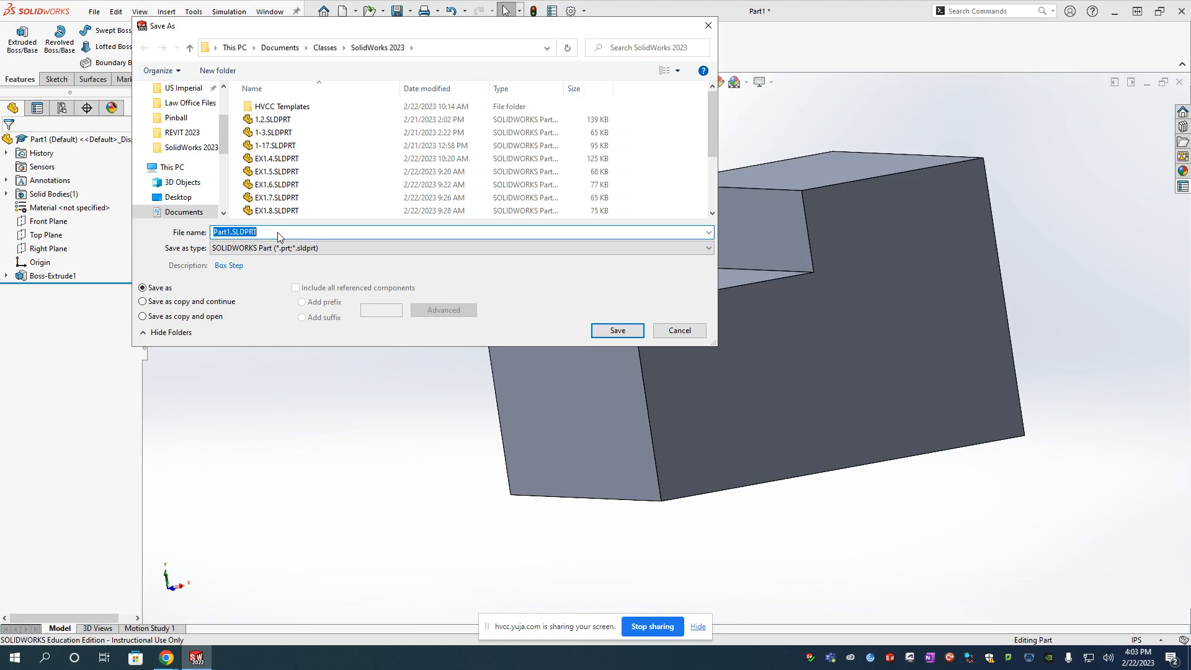
type("100PF202")
key("BackSpace")
type("3")
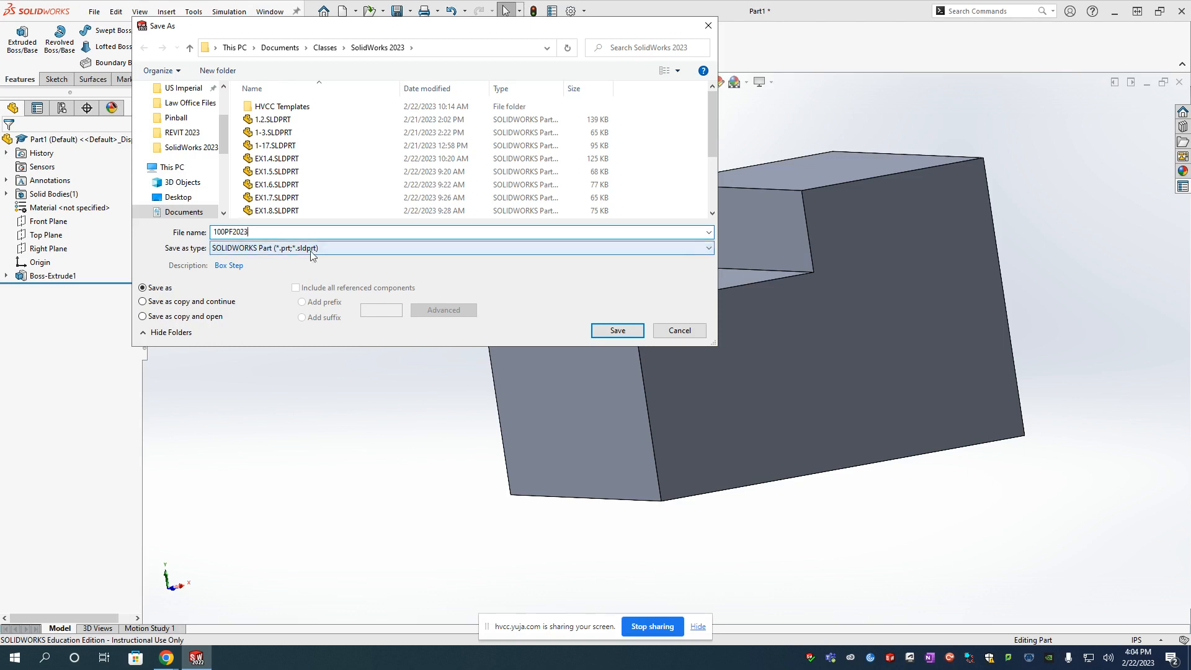
left_click(611, 331)
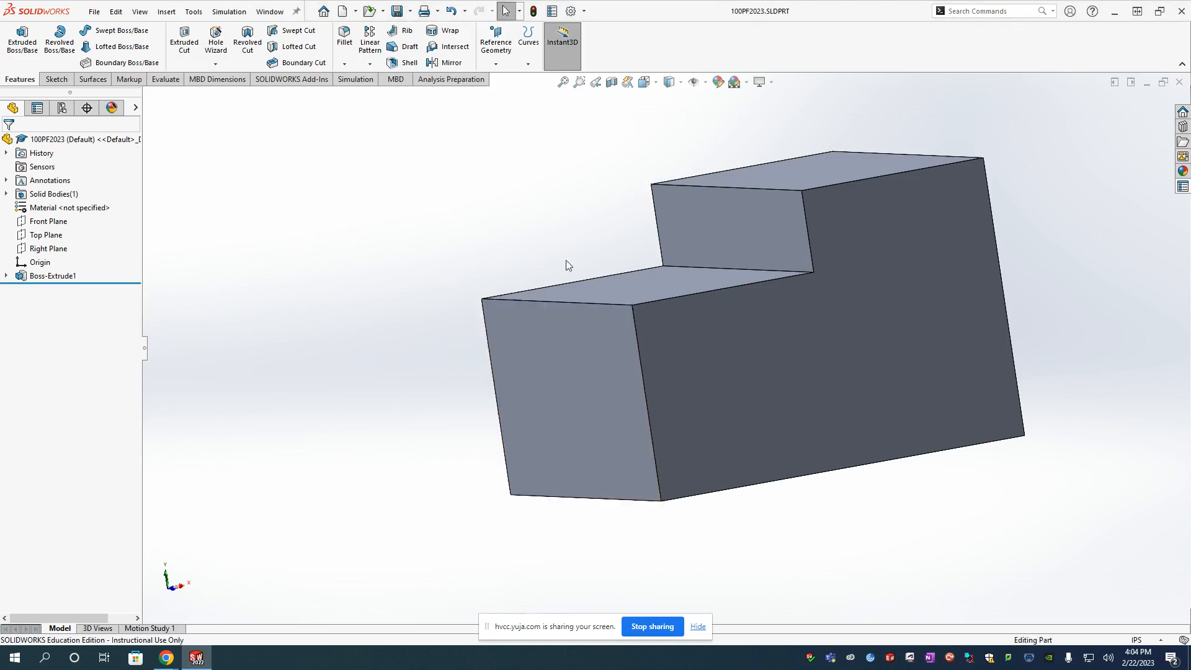
Review the file formats offered for saving a copy of the part, then leave without saving.
left_click(410, 11)
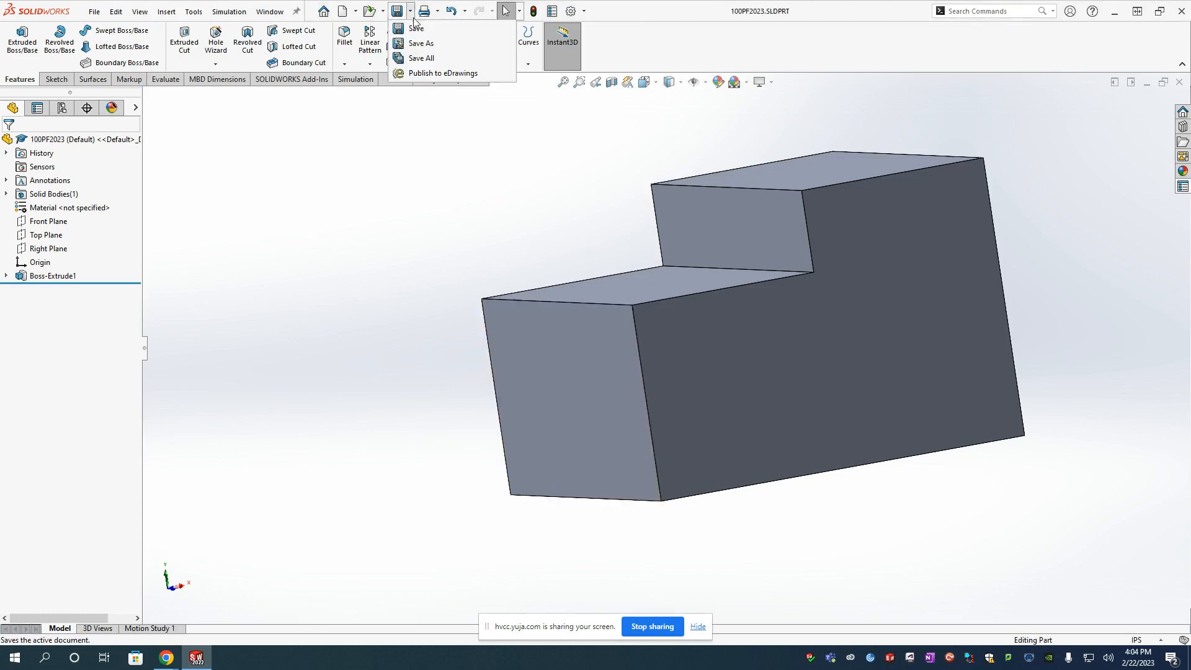
left_click(421, 43)
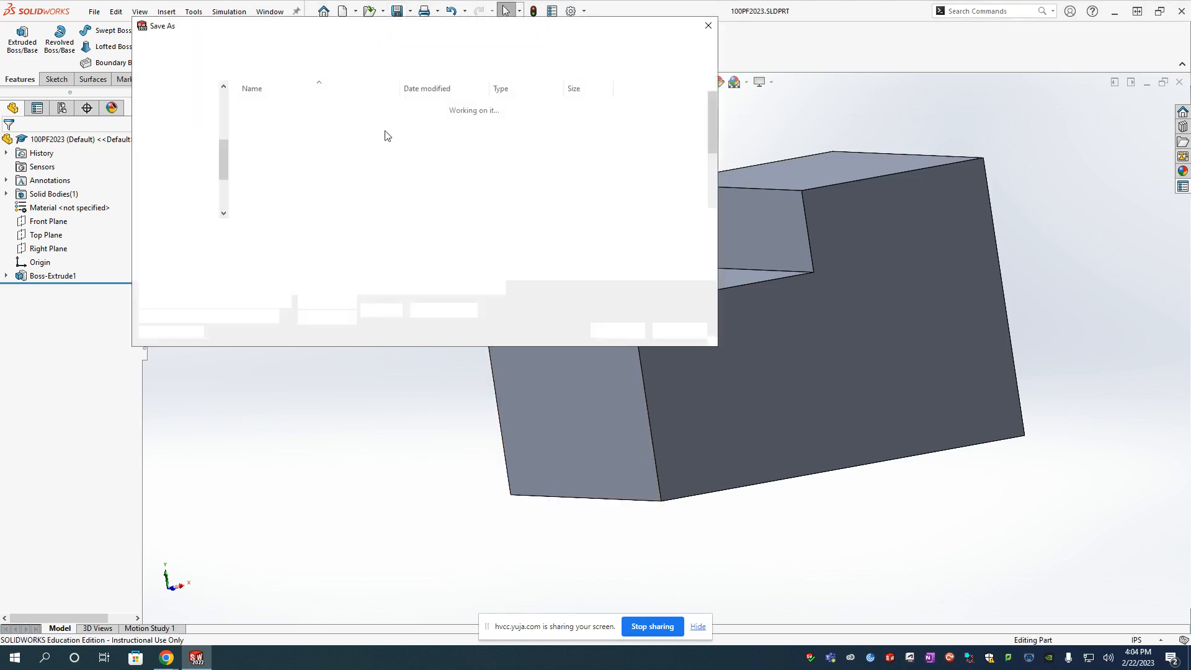
left_click(341, 249)
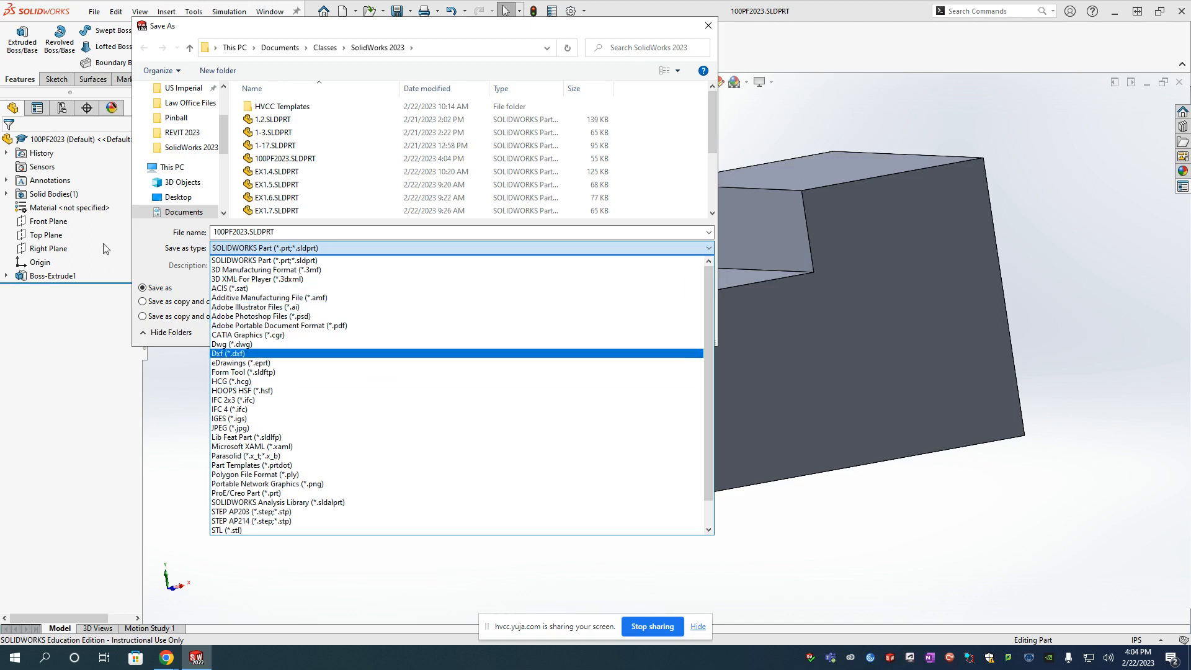
left_click(160, 262)
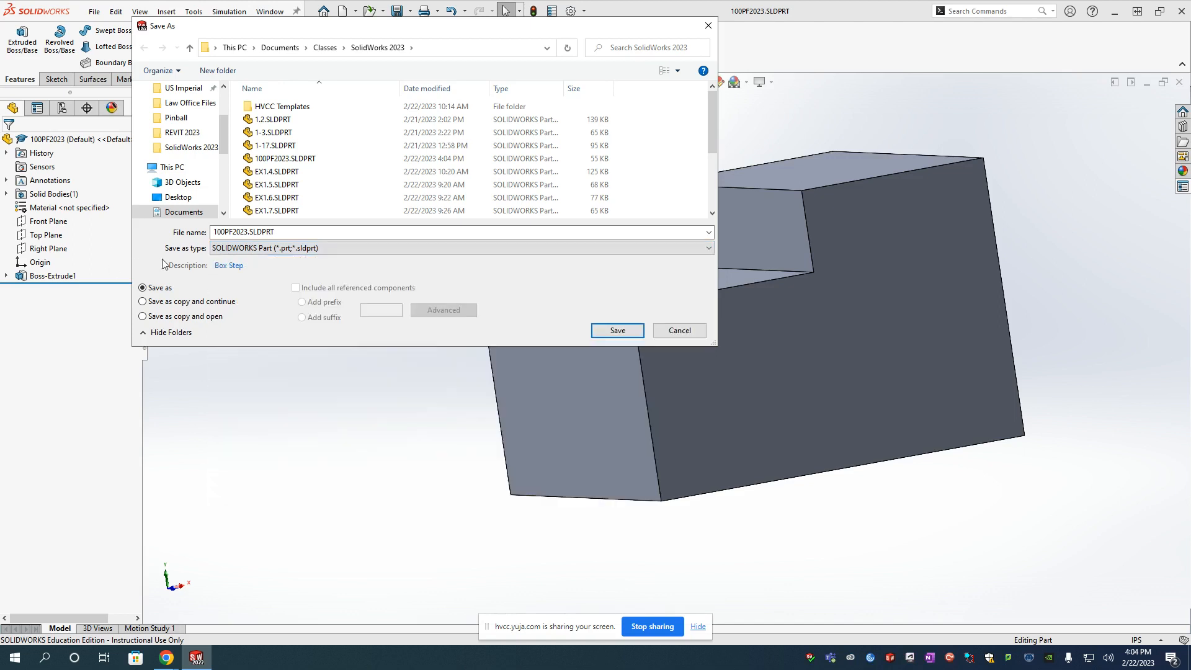
left_click(678, 330)
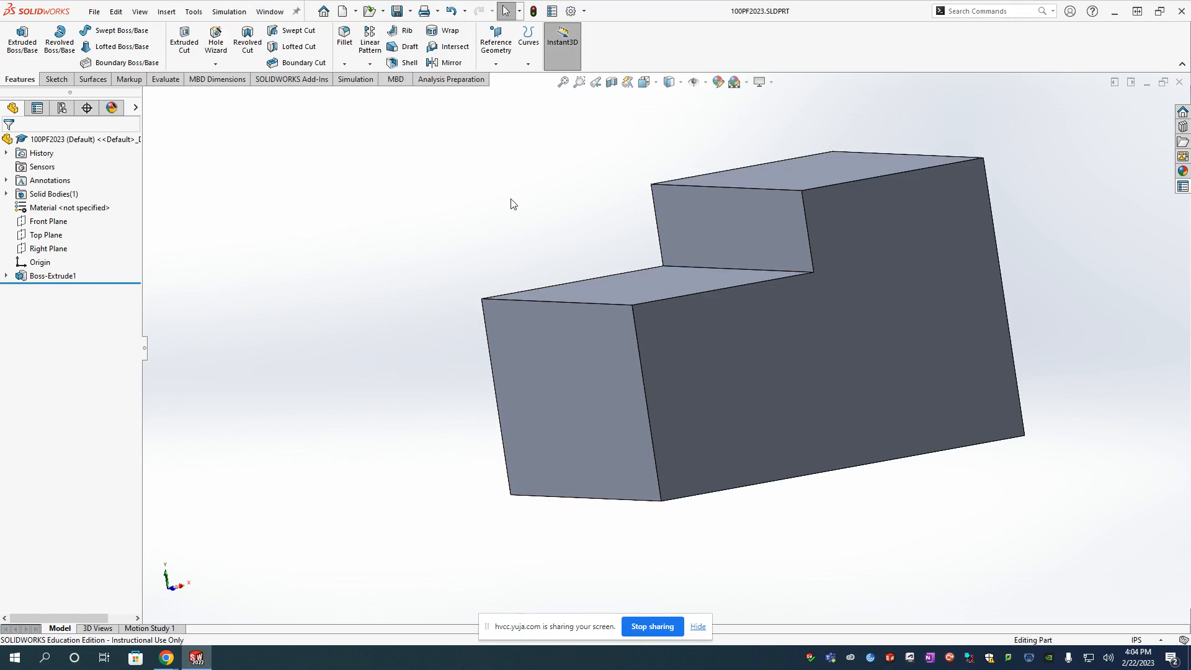
Create a drawing from the part on a B (ANSI) Landscape sheet with the sheet format displayed.
left_click(356, 12)
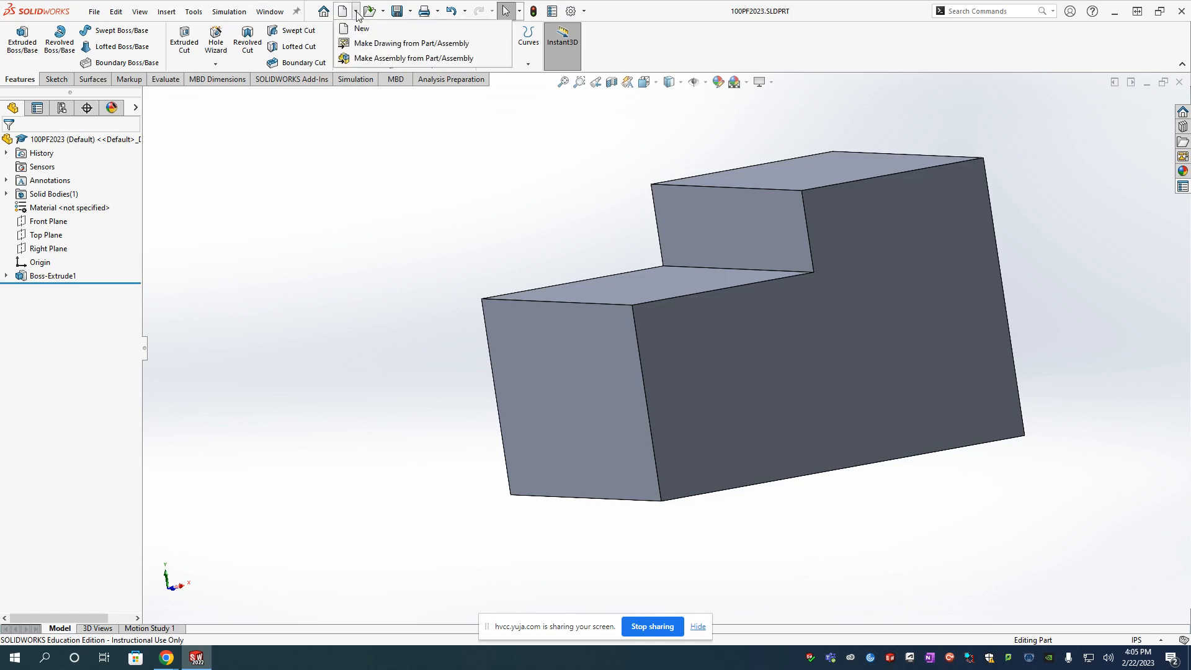
left_click(365, 44)
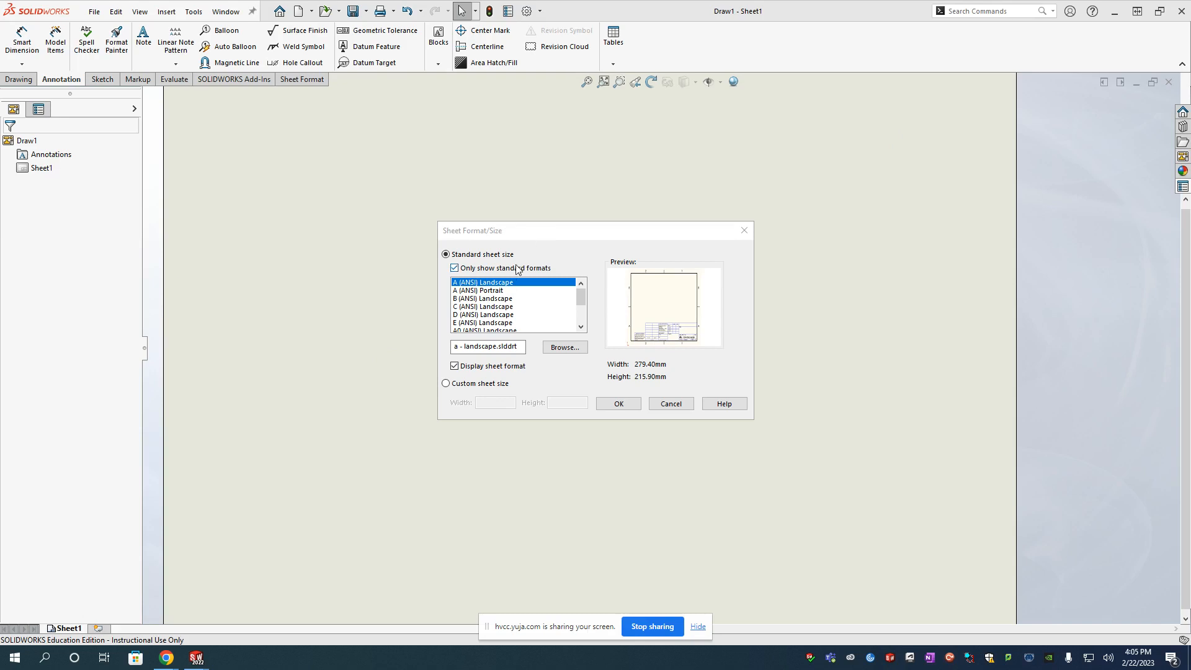
left_click(469, 299)
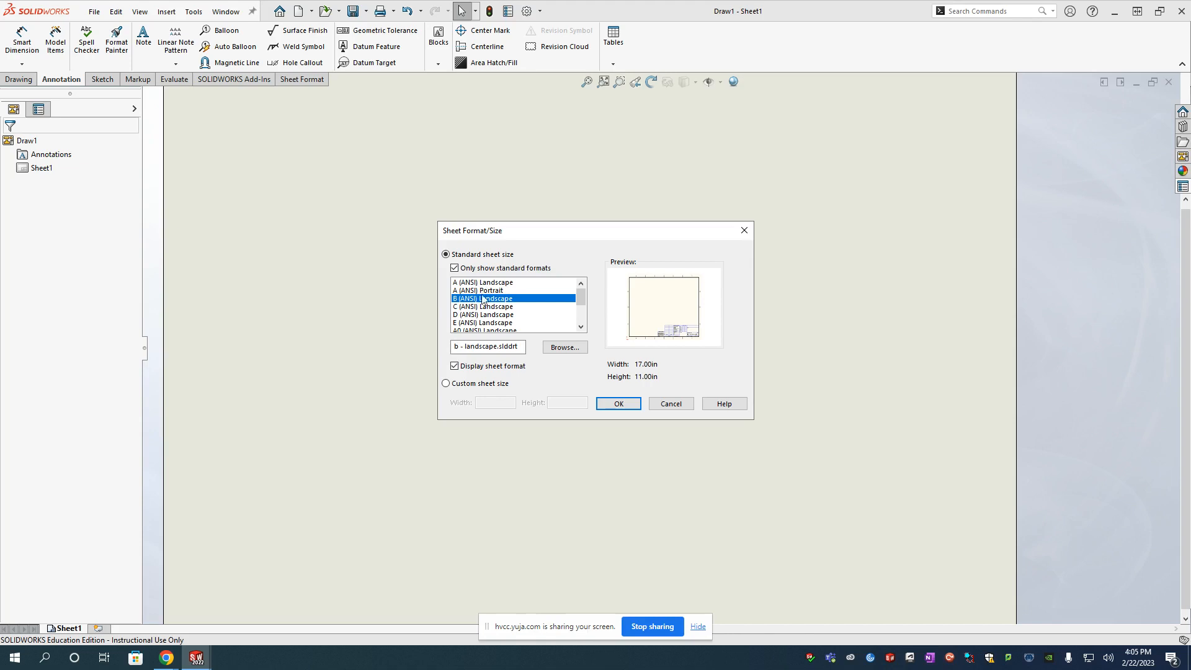
left_click(619, 404)
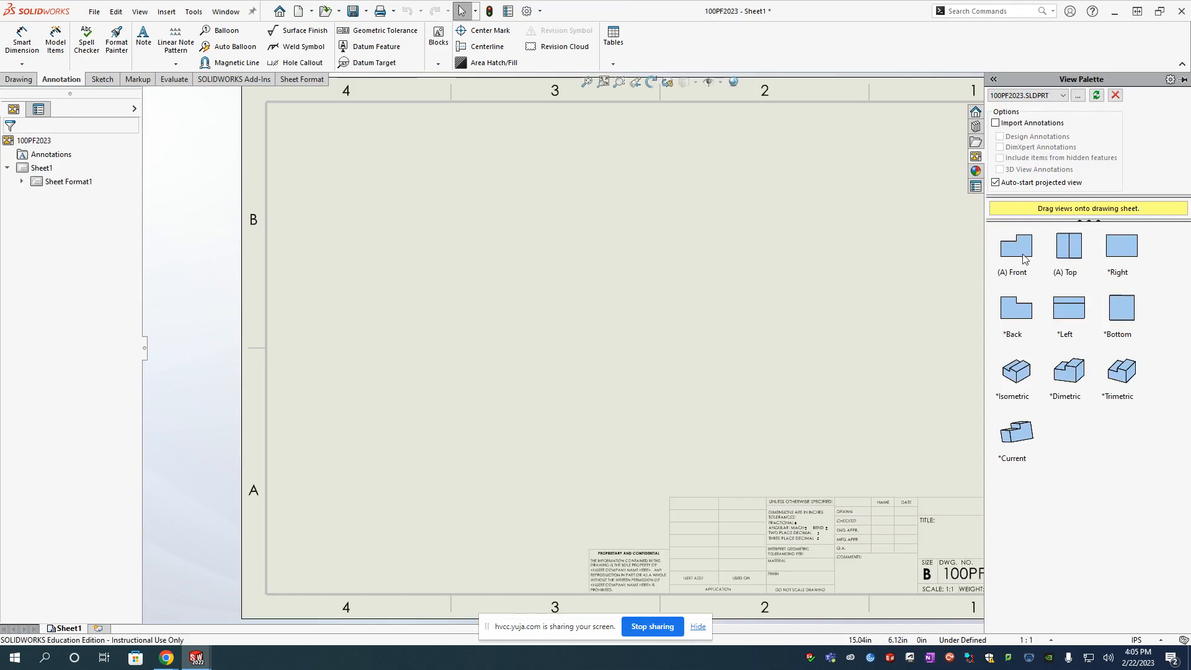
left_click_drag(1020, 256, 619, 292)
left_click_drag(584, 265, 341, 226)
Look over the advanced HVCC templates, return to the novice choices and create a new part document.
key("ctrl+n")
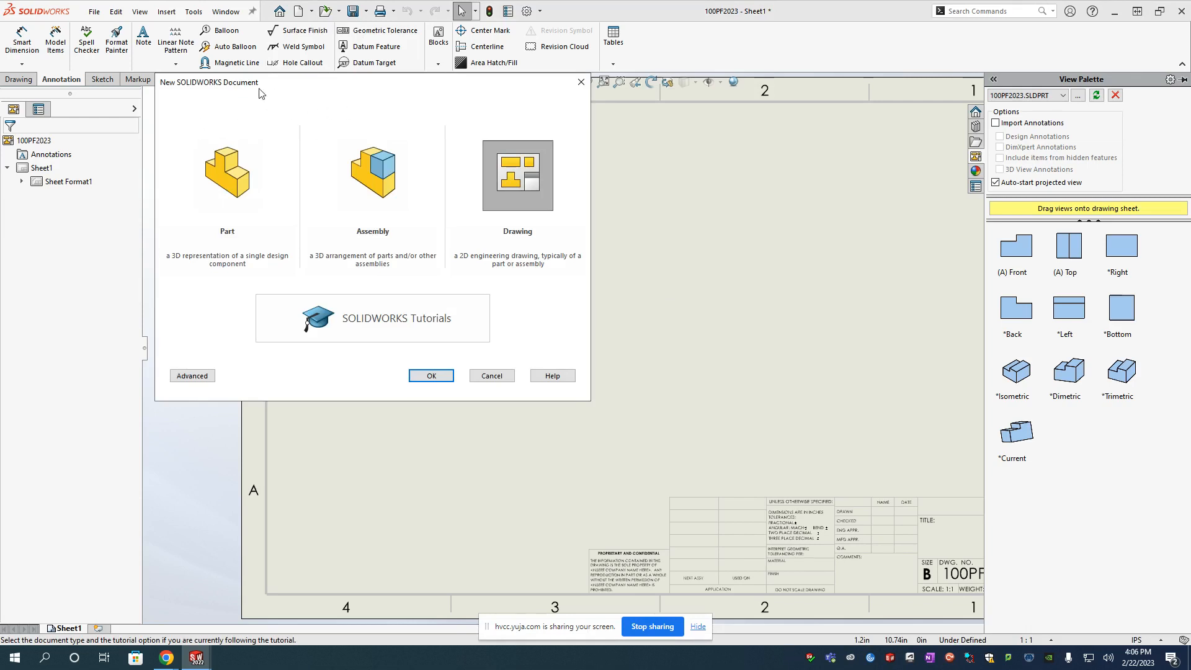
left_click_drag(259, 89, 418, 113)
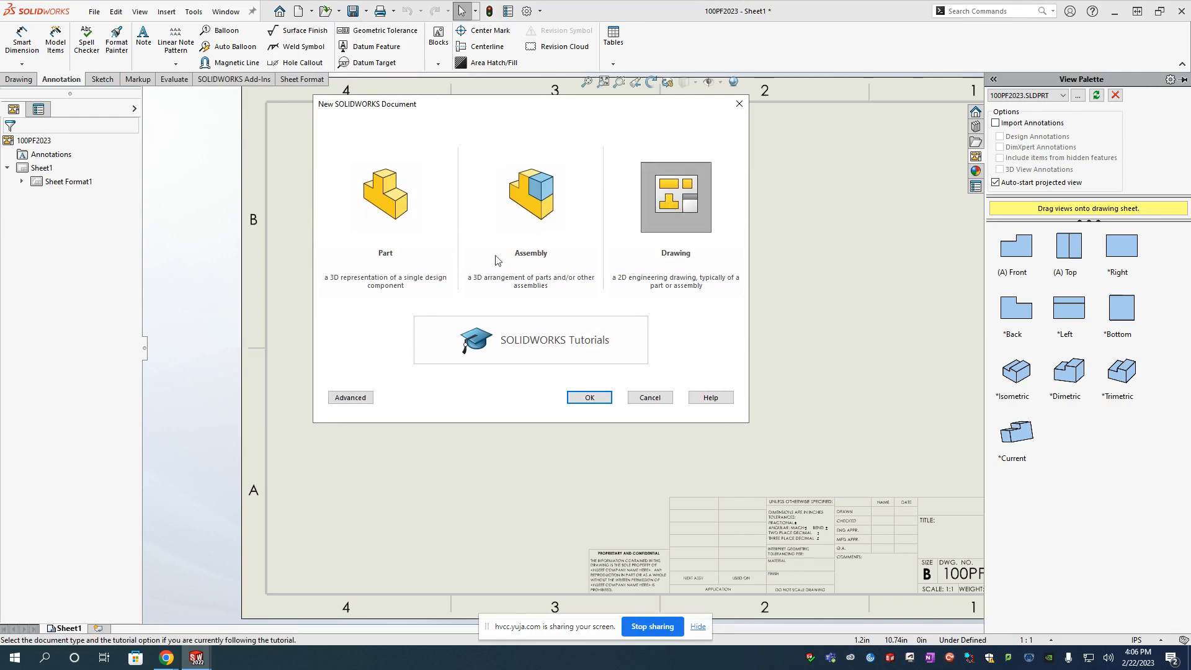
left_click(351, 397)
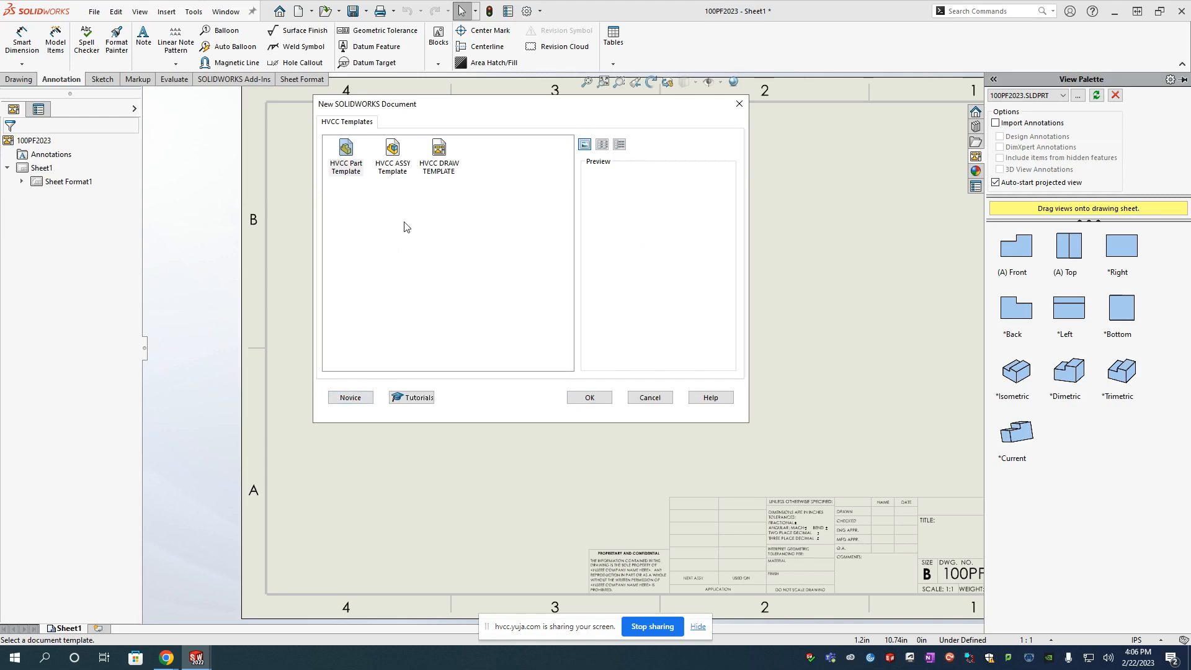
left_click(349, 398)
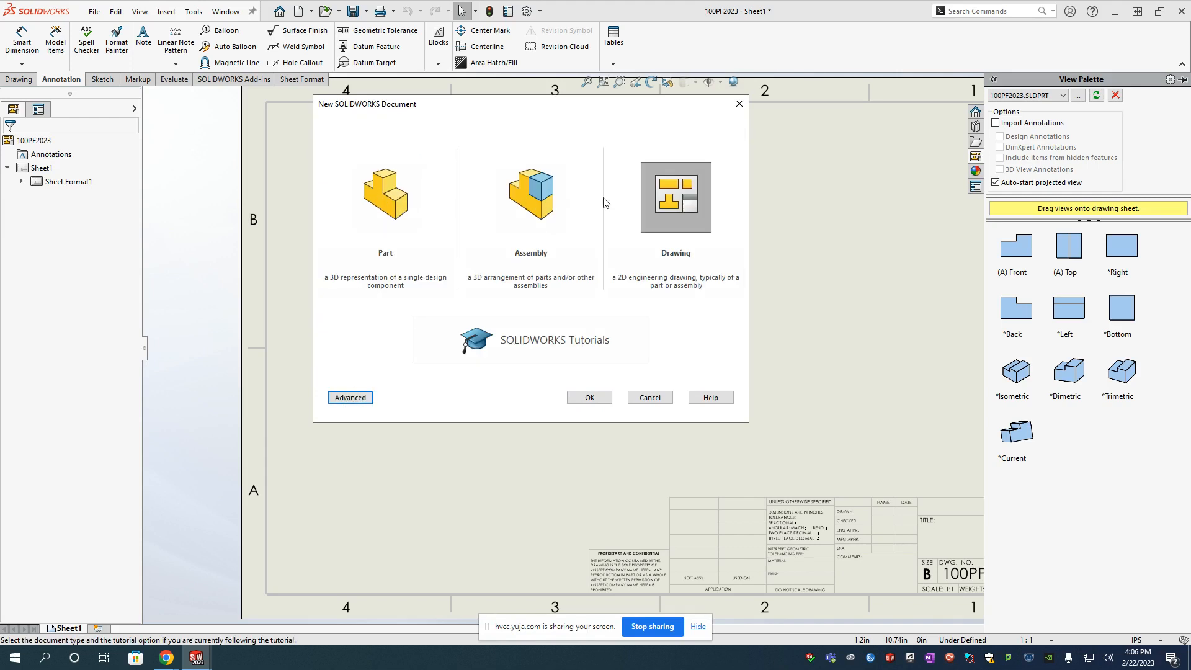
left_click(381, 203)
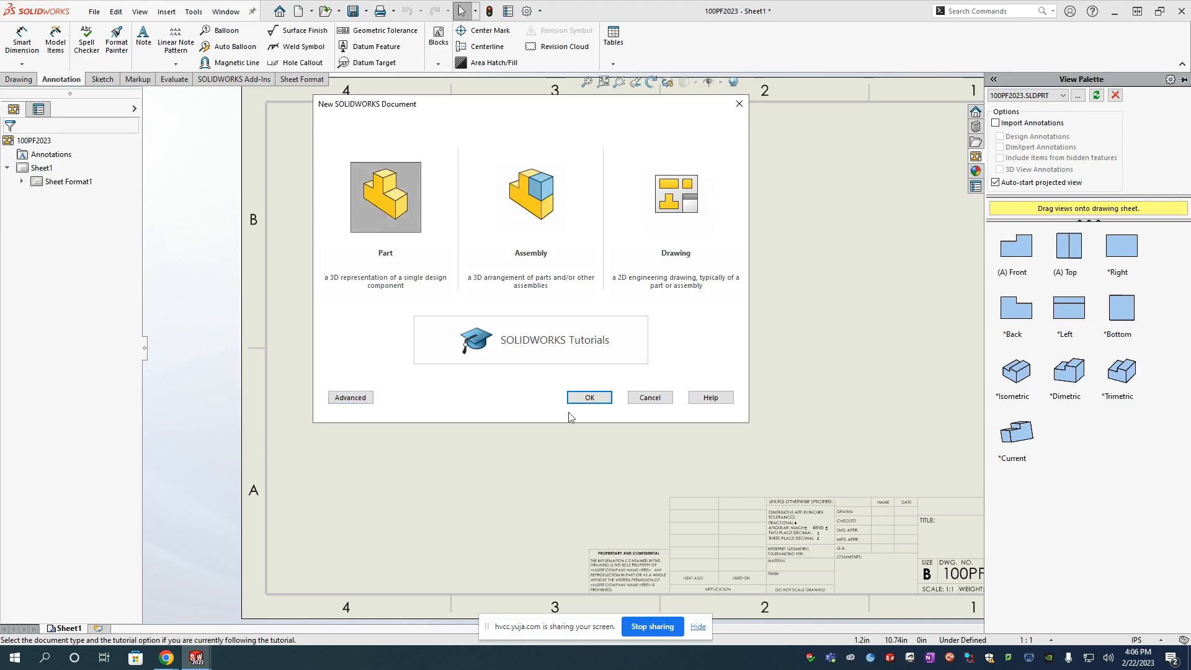
left_click(584, 398)
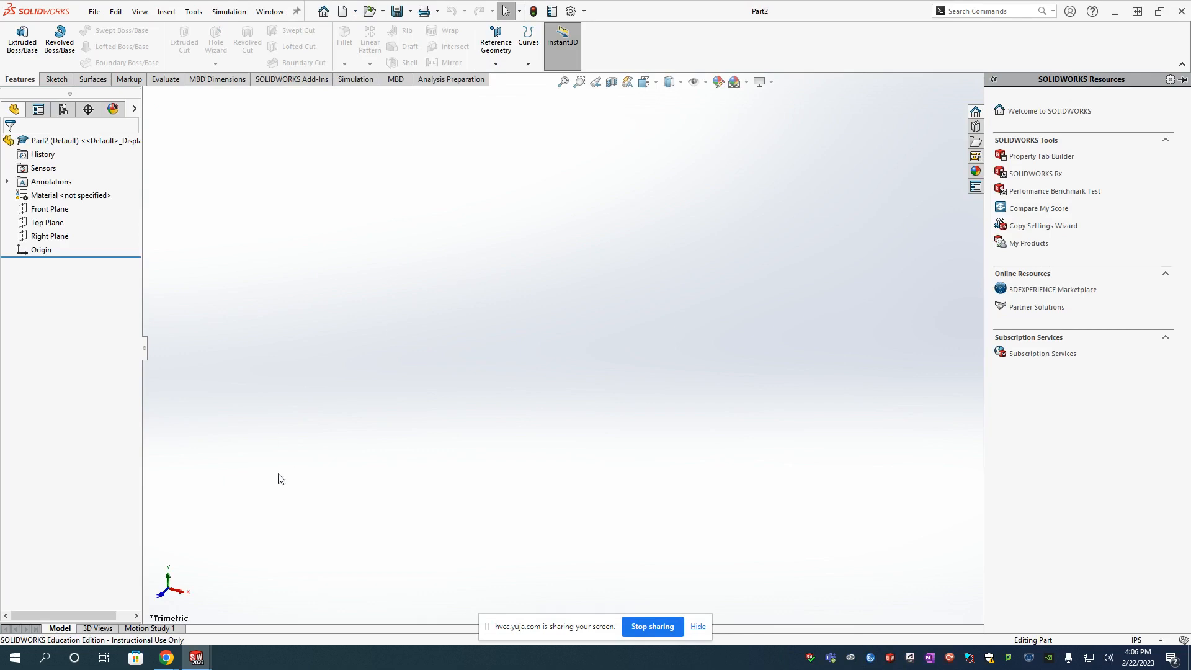
Switch to the open drawing sheet and return to the 100PF2023 part with the resource pane collapsed.
mouse_move(196, 659)
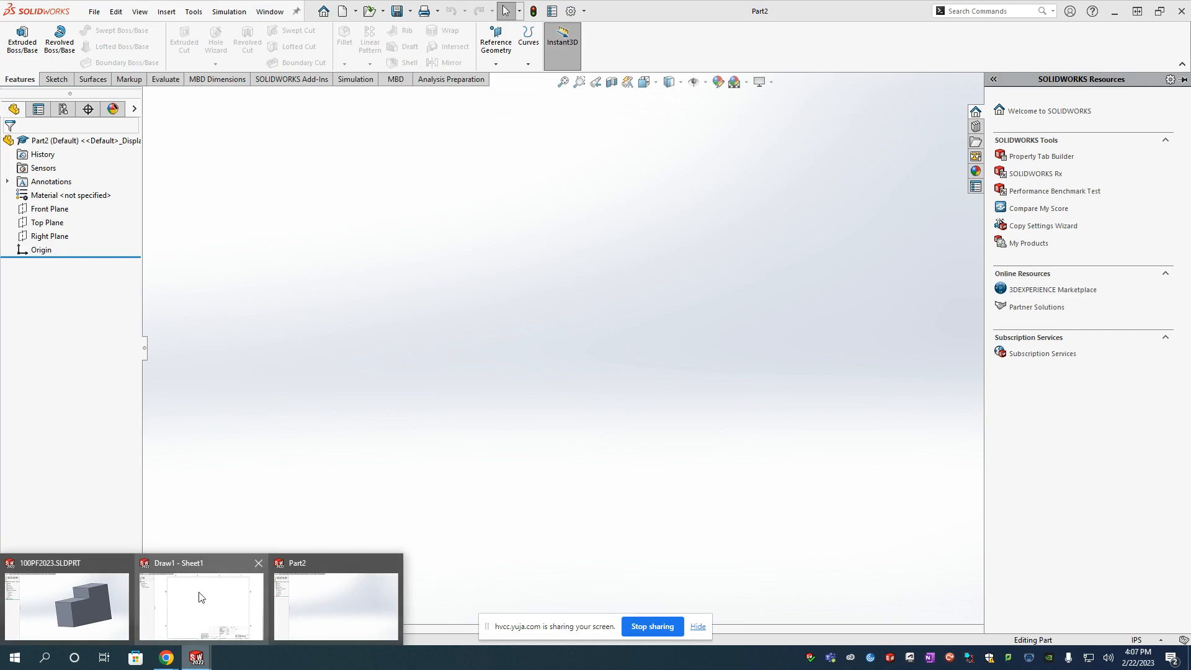
mouse_move(245, 598)
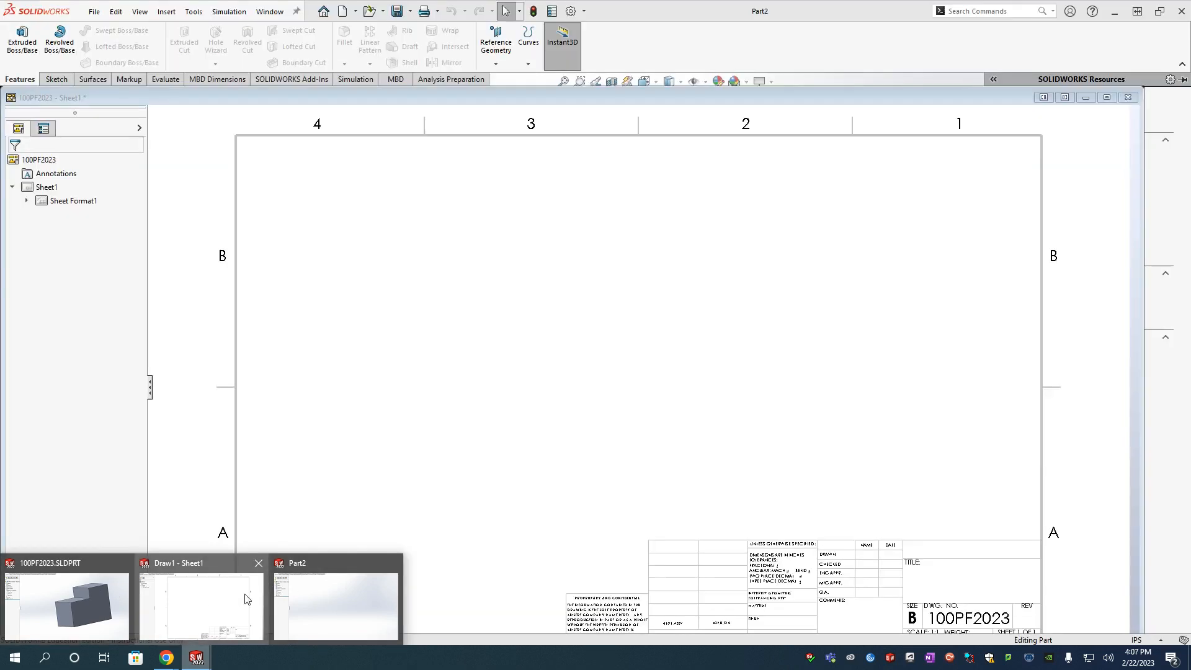
left_click(205, 603)
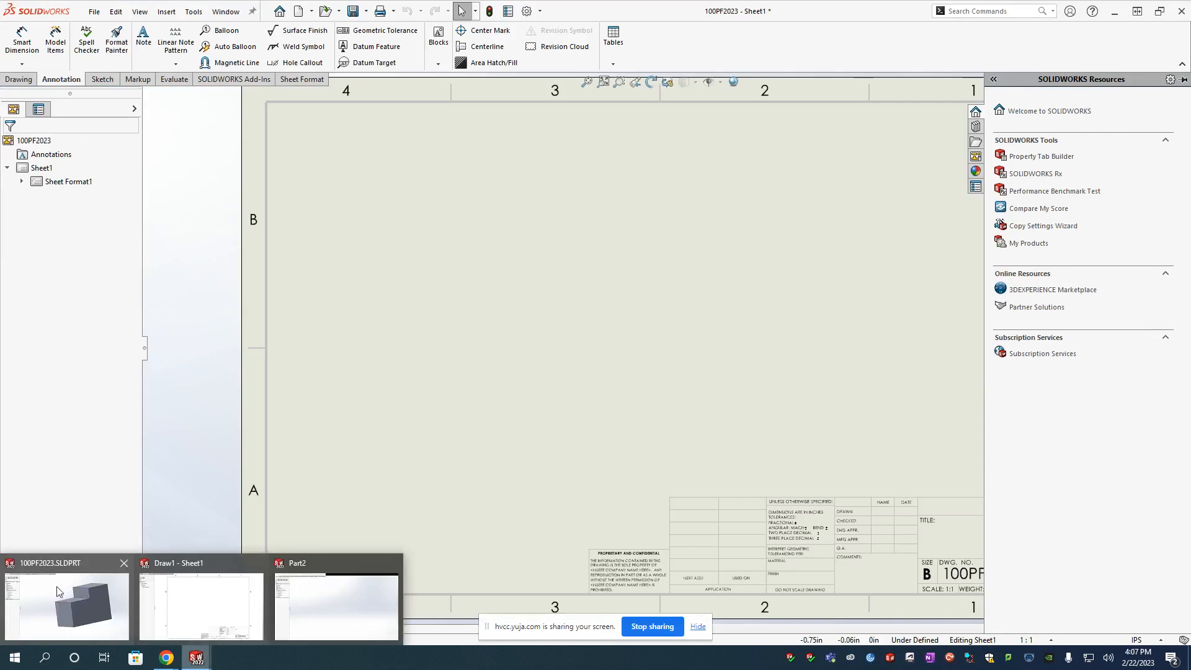
key("ctrl+Tab")
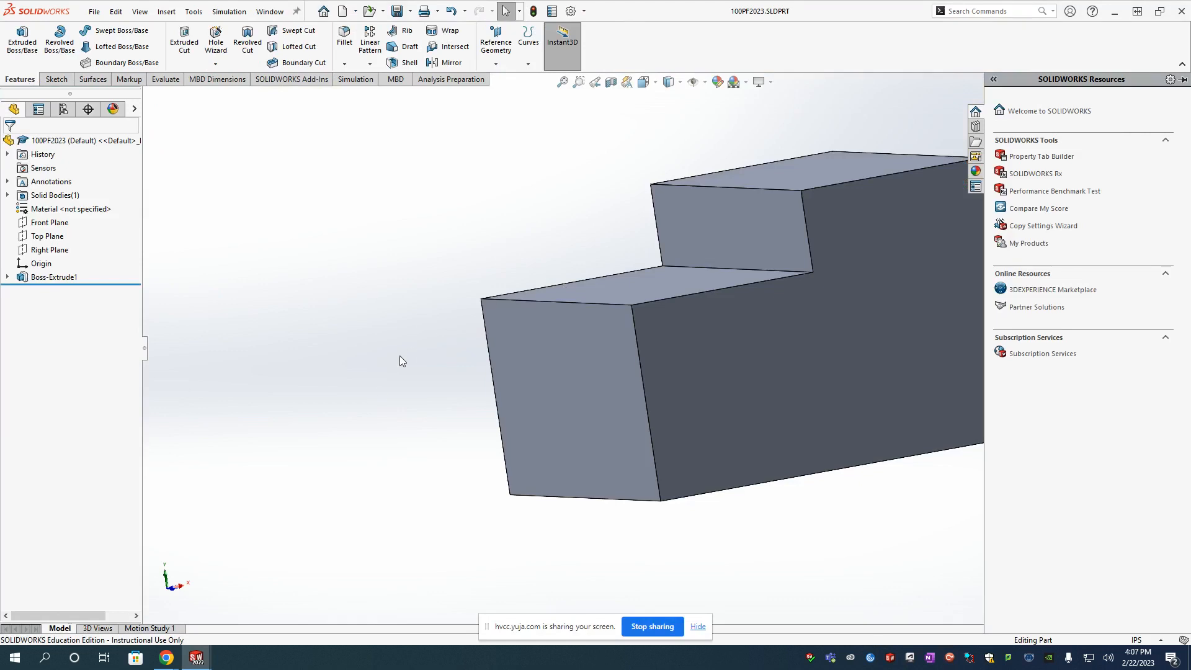
left_click(390, 301)
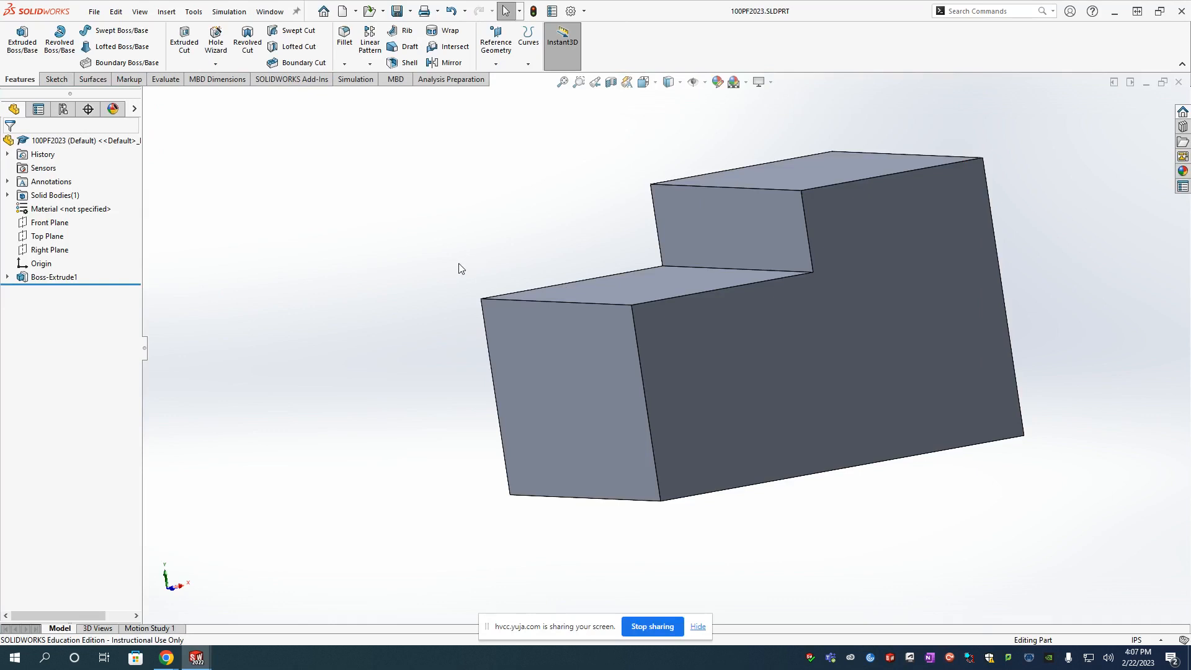
left_click(94, 12)
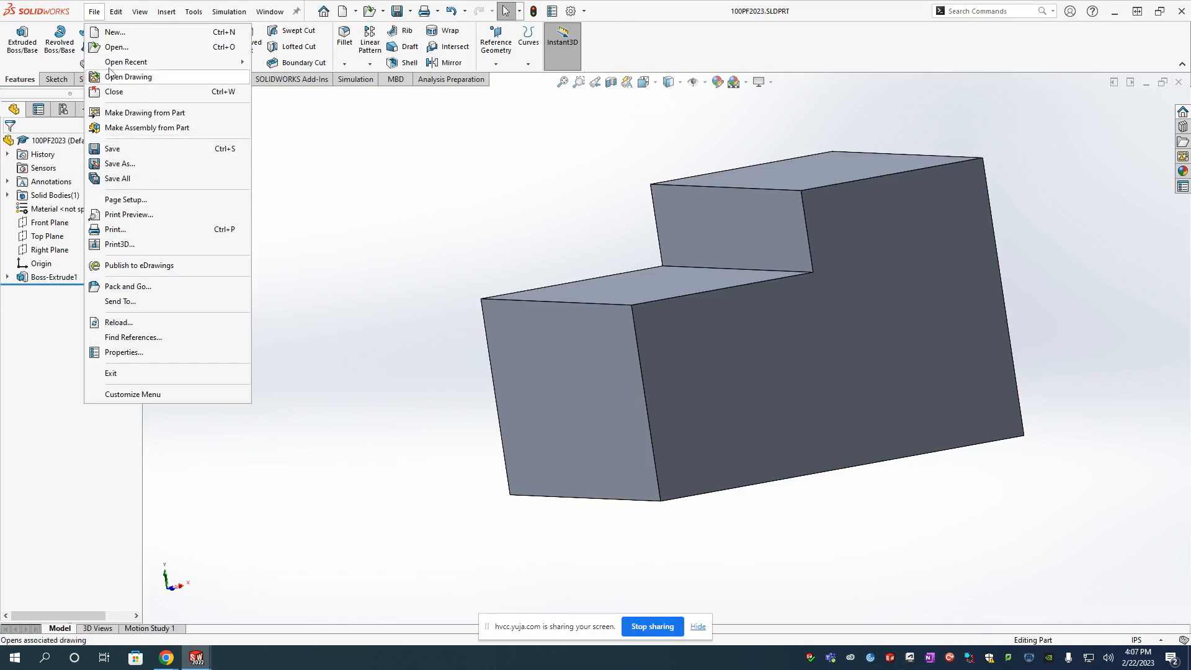
left_click(315, 173)
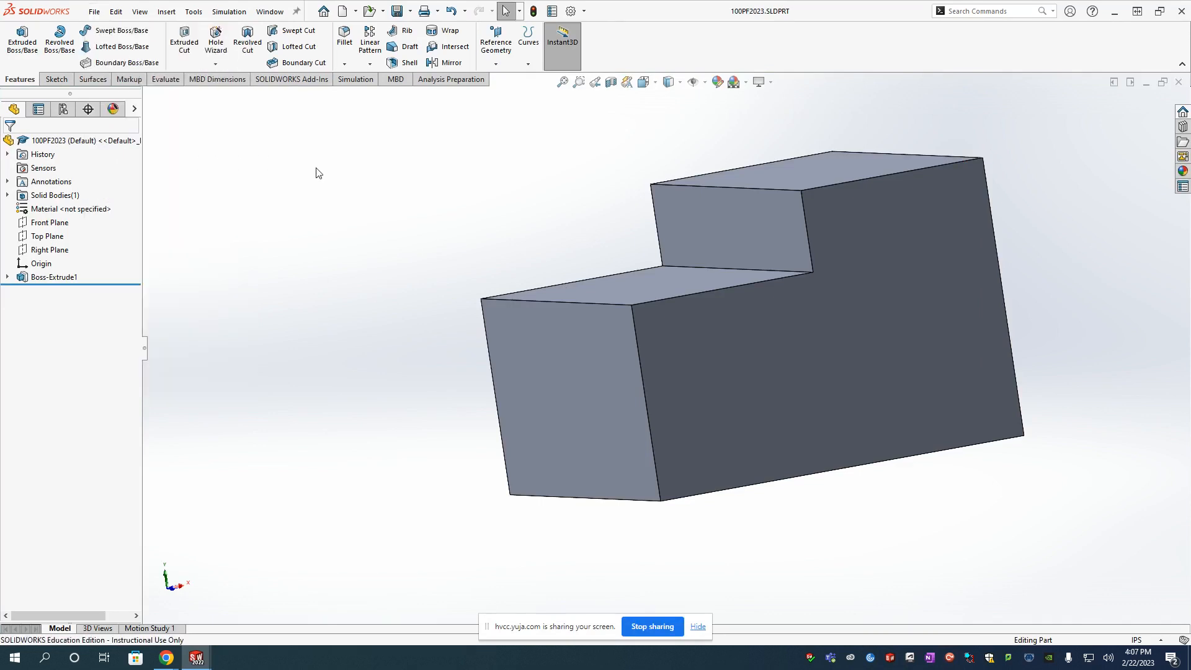